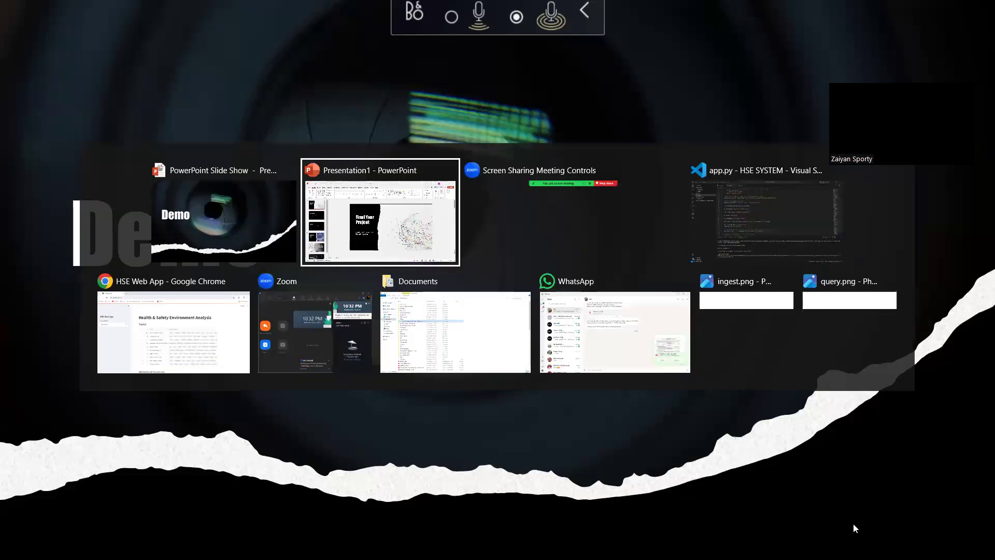
- Switch to the HSE Web App in Chrome and review its Topics table and Hierarchical Clustering chart
key(Tab)
key(Tab)
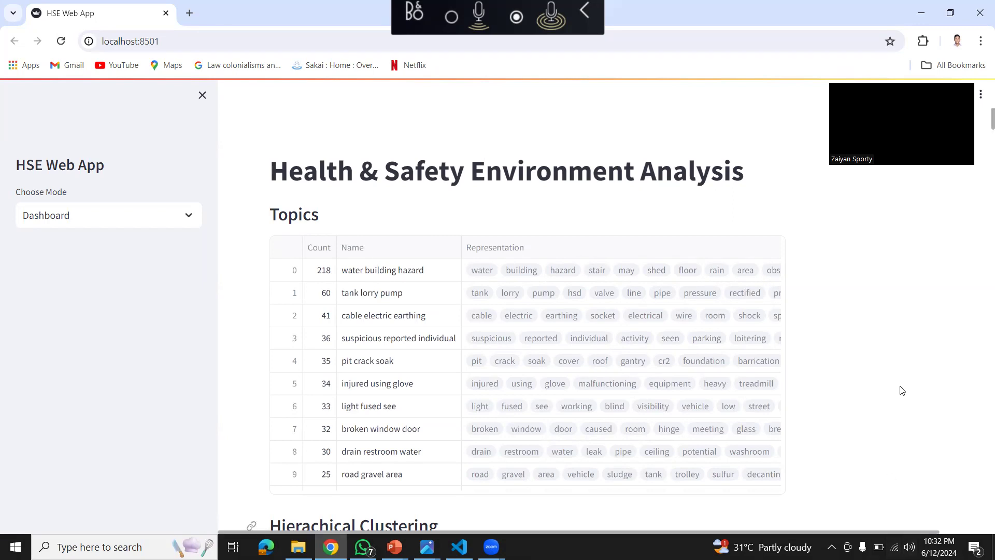
scroll(902, 391, down, 1)
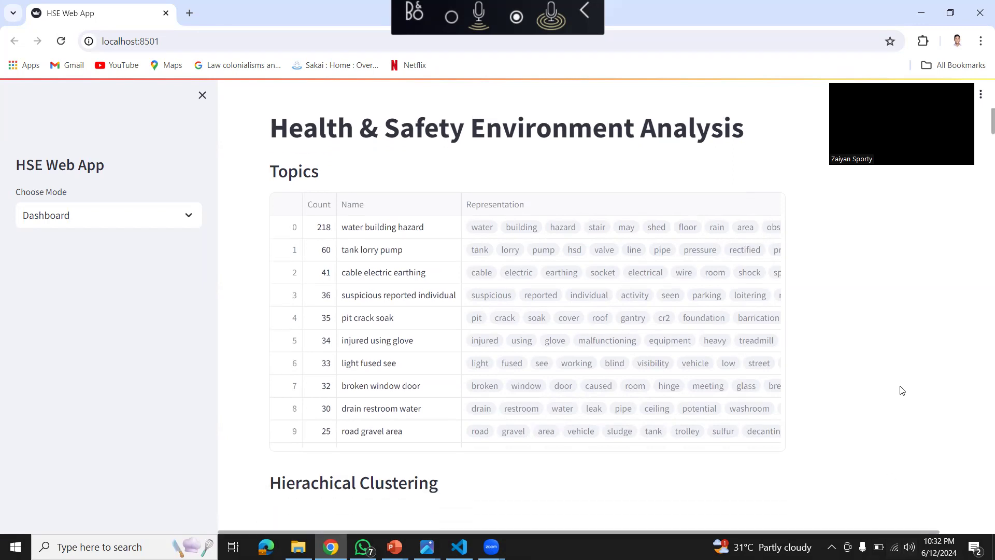
scroll(902, 390, down, 1)
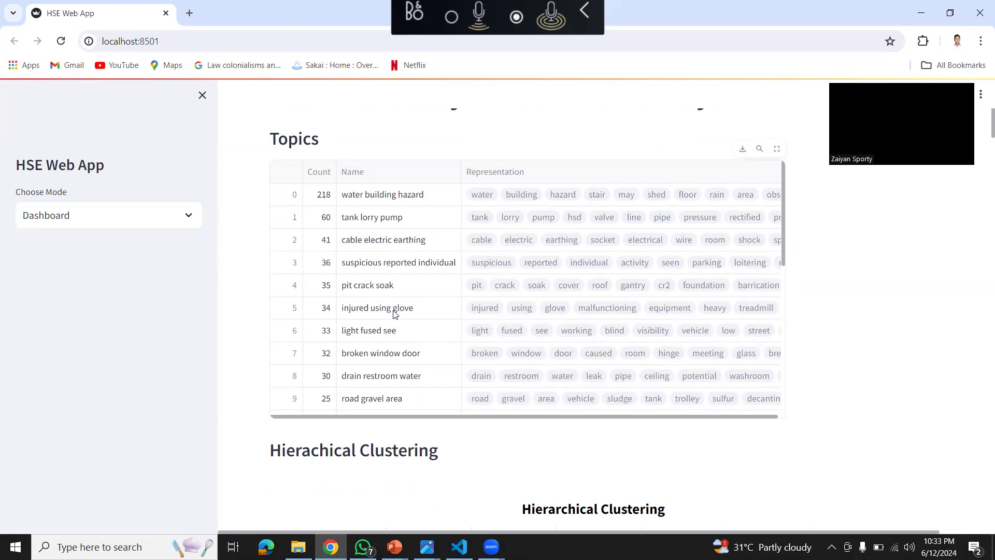
scroll(393, 313, down, 3)
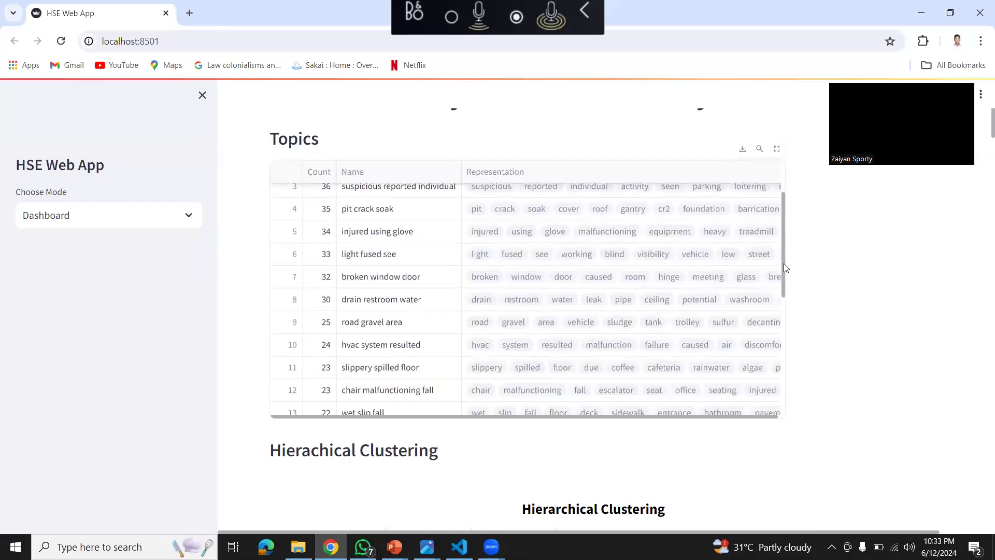
scroll(845, 289, down, 4)
scroll(847, 291, down, 1)
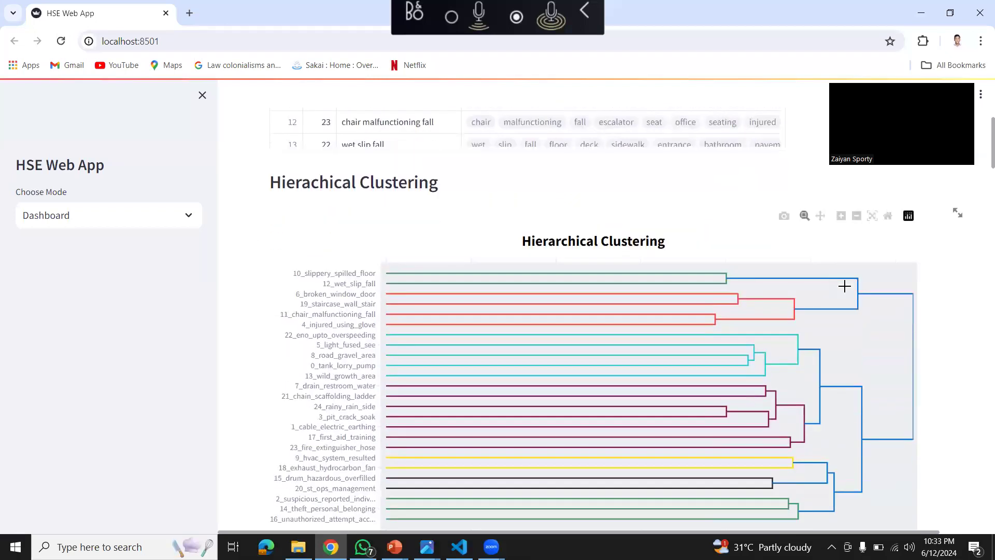
scroll(844, 286, down, 1)
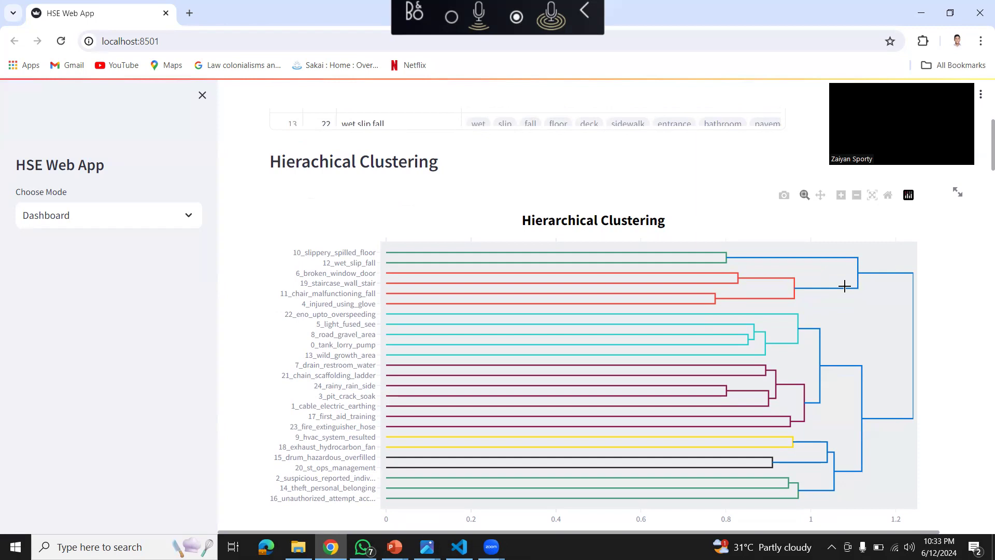
scroll(845, 286, down, 5)
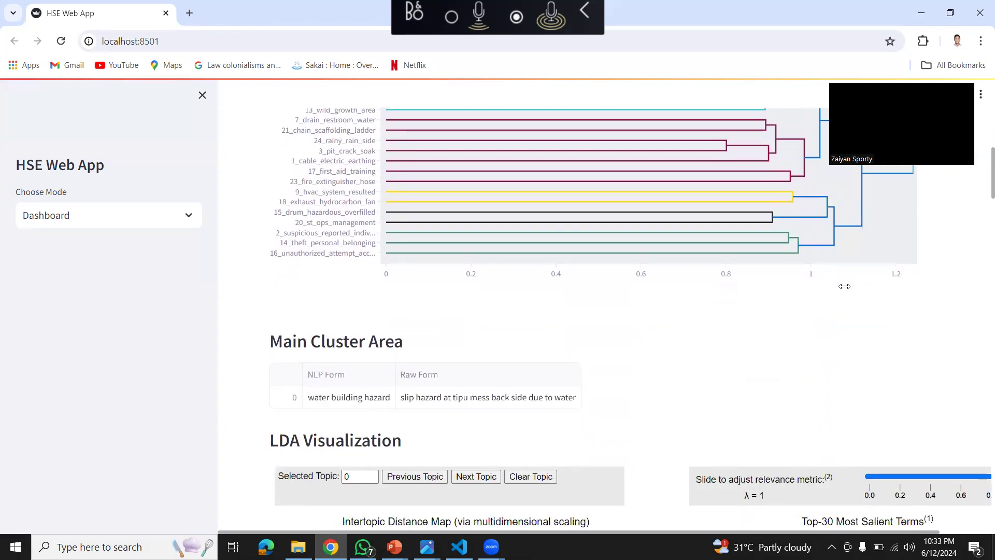
- Examine the LDA Visualization and show the most relevant terms for topic 1 on the Intertopic Distance Map
scroll(847, 290, right, 2)
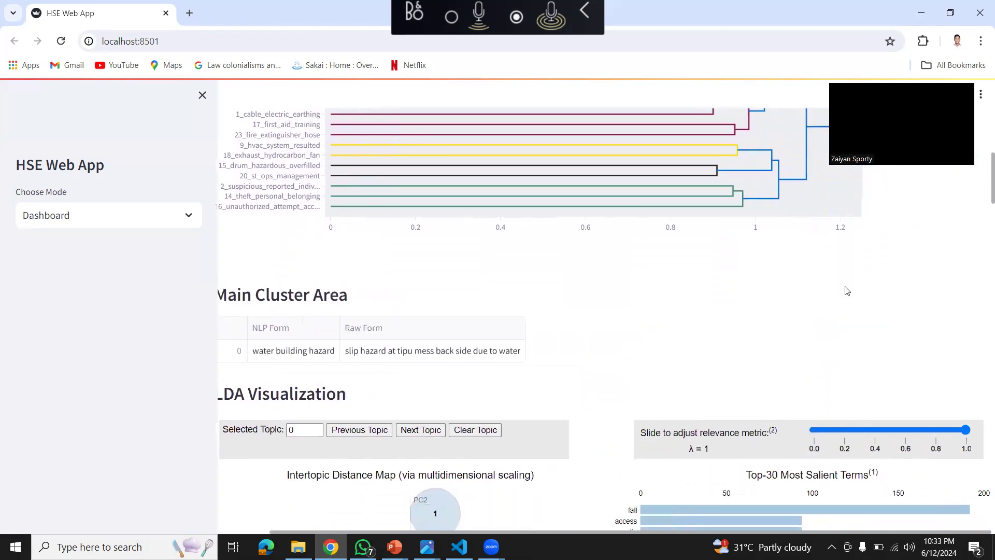
scroll(847, 290, down, 2)
scroll(847, 290, down, 3)
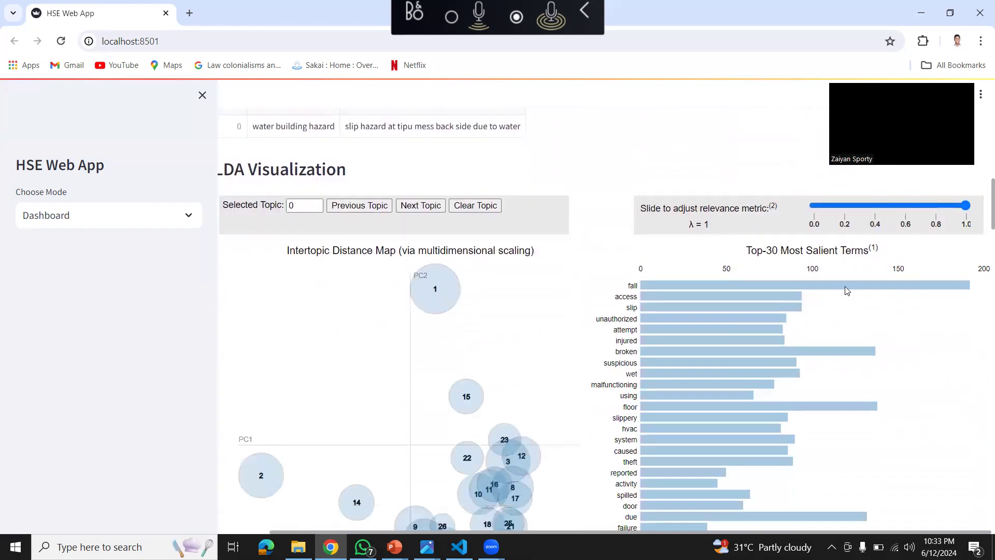
scroll(847, 290, left, 1)
scroll(847, 291, right, 1)
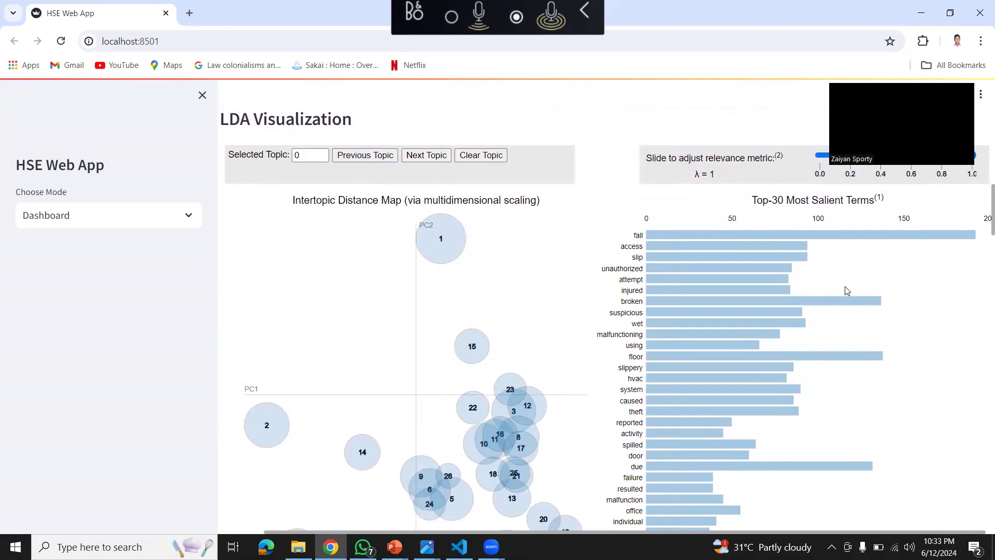
scroll(506, 318, down, 1)
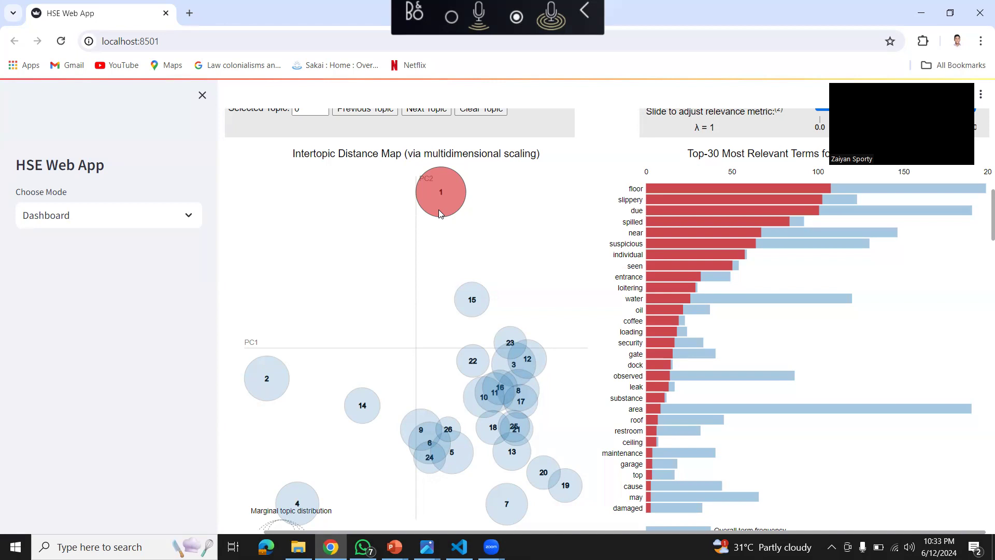
drag(850, 88, 859, 30)
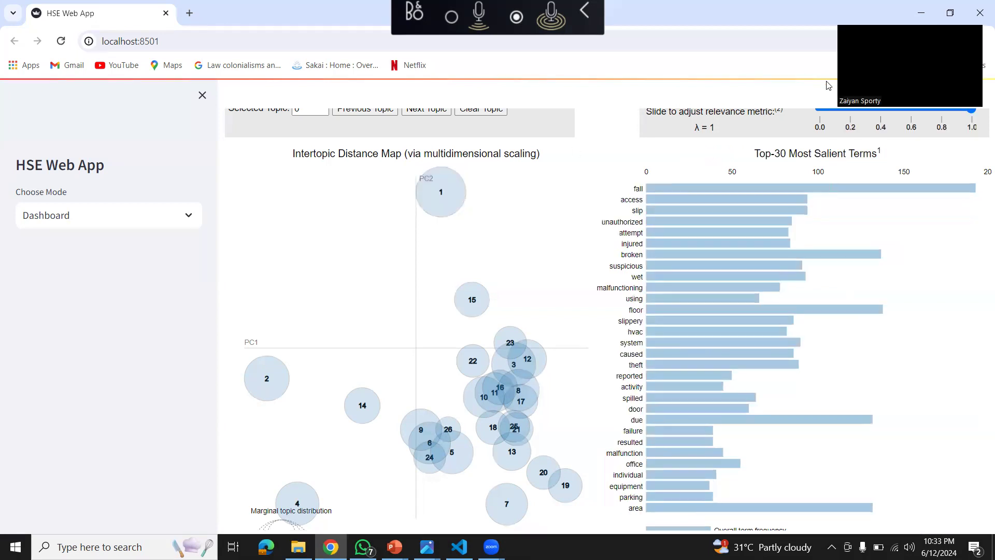
mouse_move(435, 208)
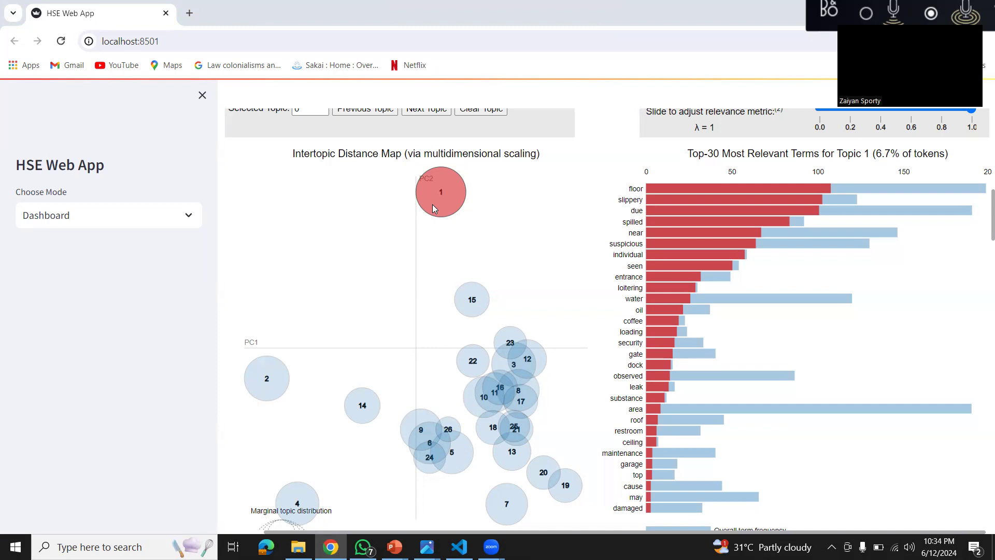
scroll(433, 204, down, 5)
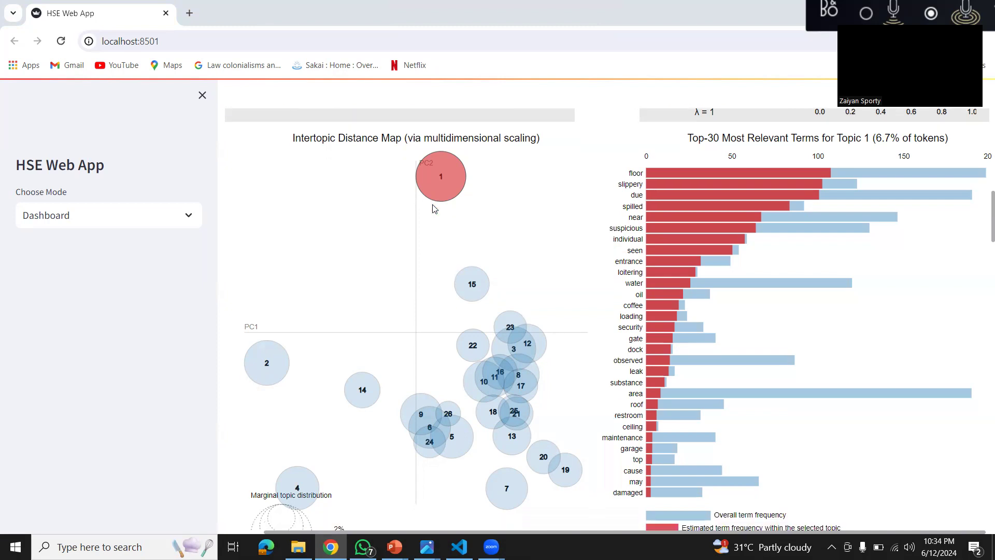
- Select topic 1 under Topic Terms and view its top terms chart
scroll(433, 209, down, 2)
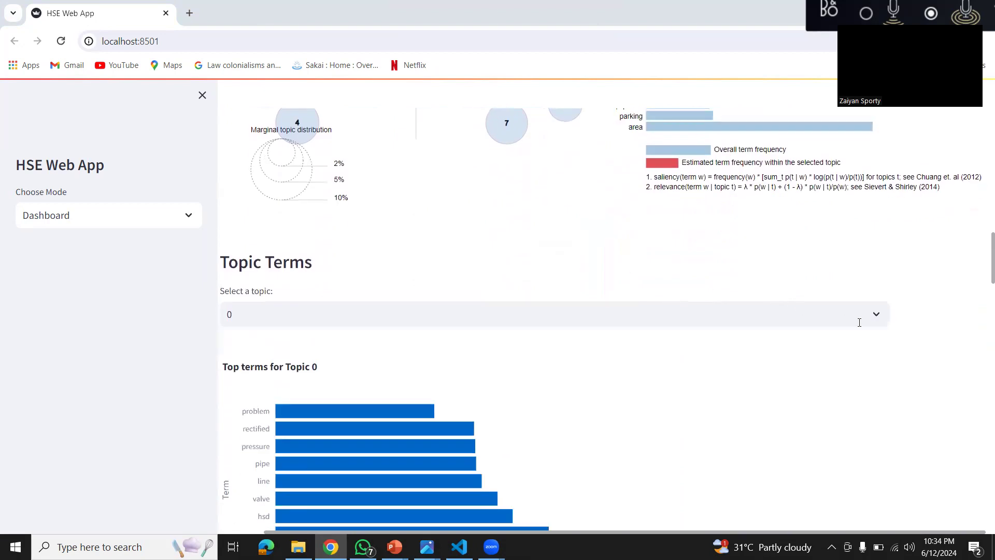
click(860, 323)
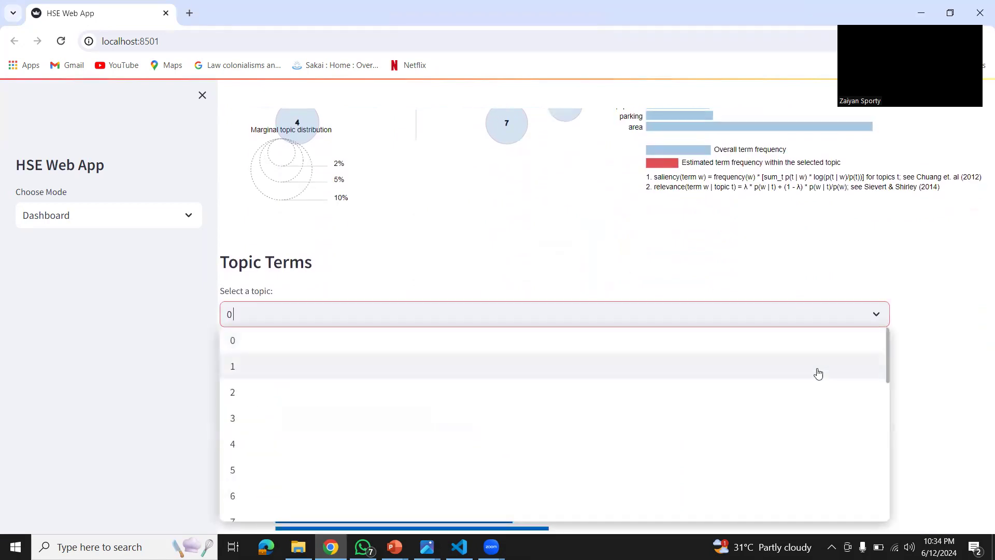
click(818, 374)
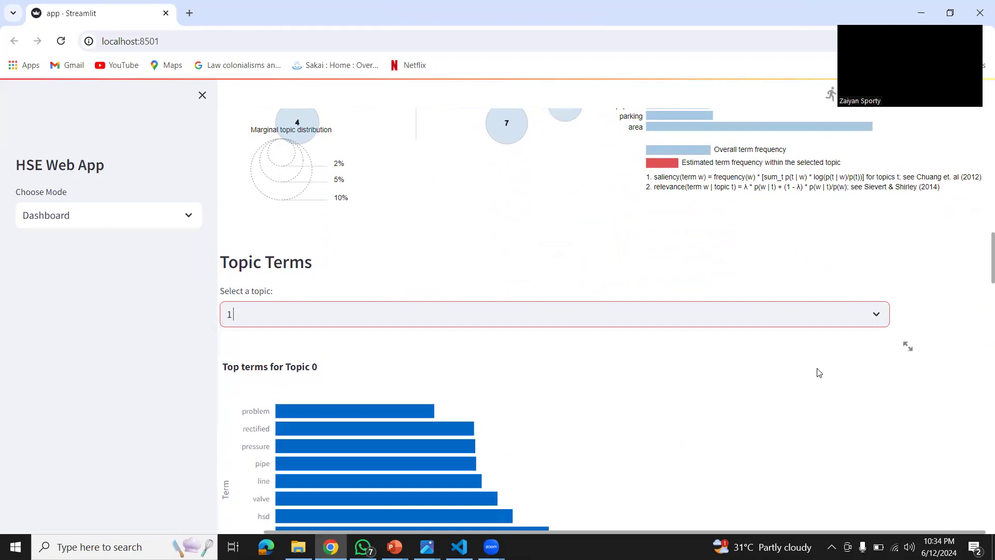
scroll(818, 372, down, 2)
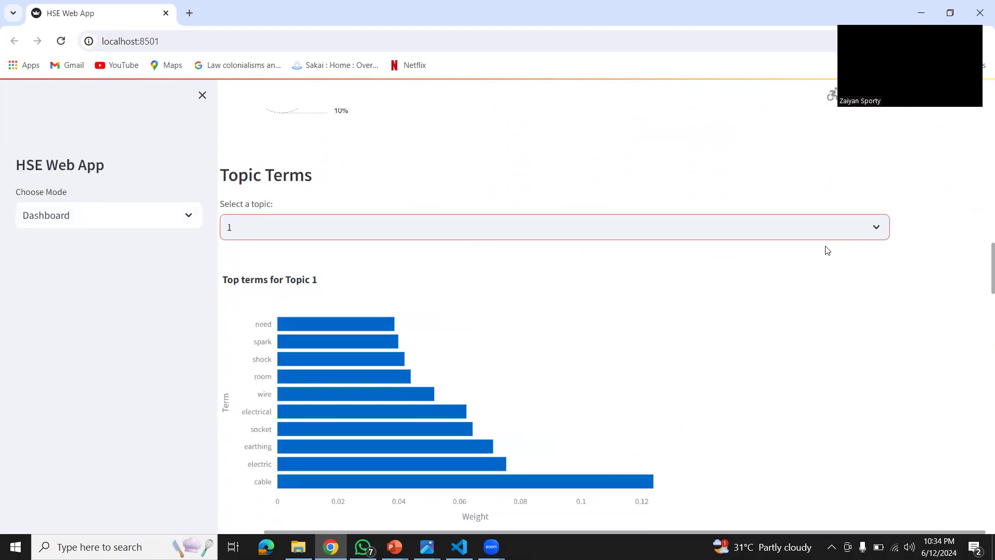
scroll(800, 283, down, 1)
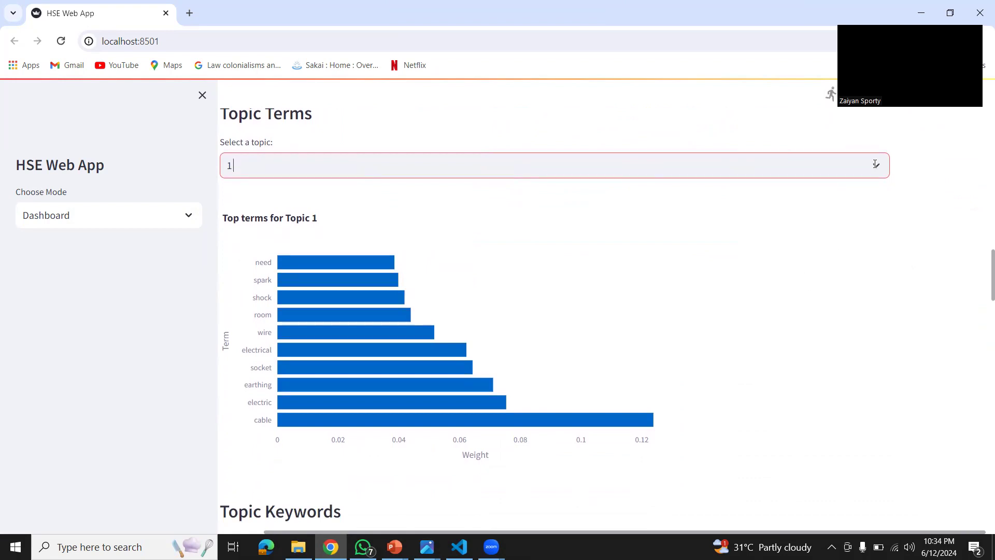
click(875, 164)
scroll(782, 247, down, 5)
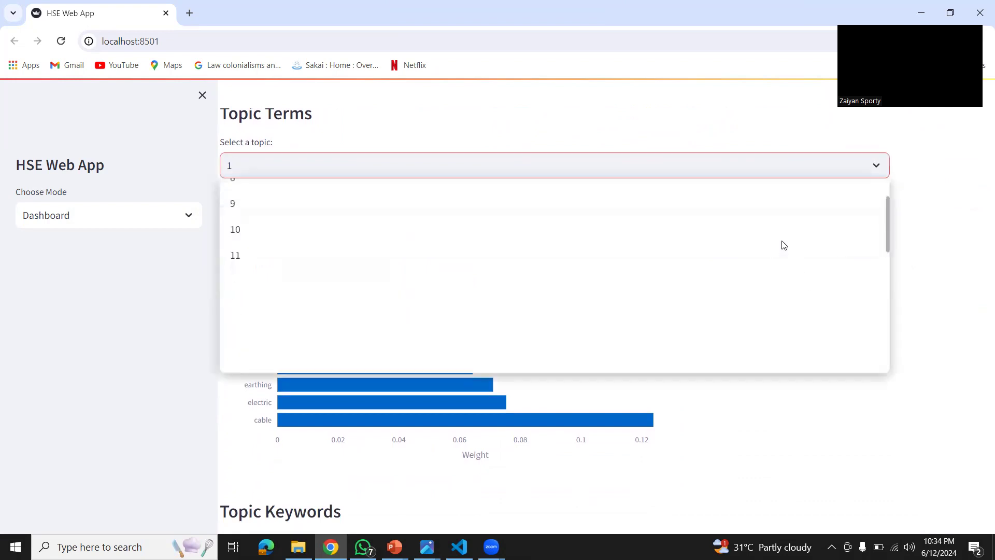
click(876, 164)
click(877, 165)
click(866, 420)
- Review the Topic Word Scores charts in the Topic Keywords section, from Topic 0 to Topic 9
scroll(868, 420, down, 3)
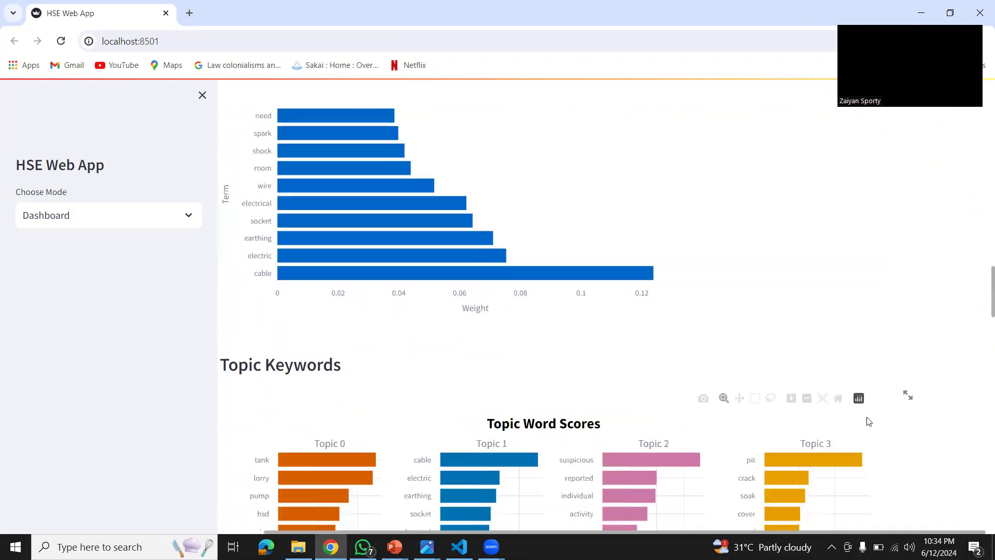
scroll(868, 419, down, 1)
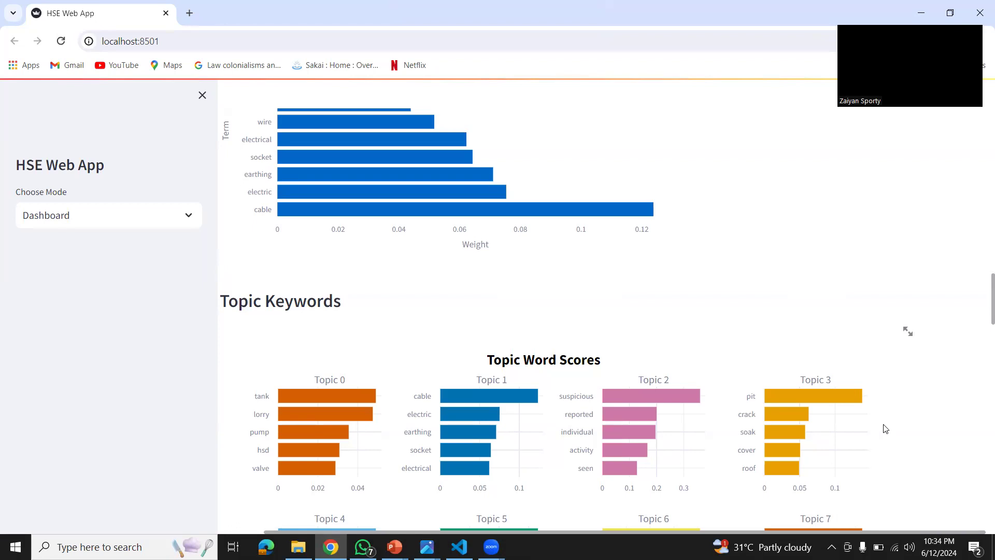
scroll(885, 429, down, 1)
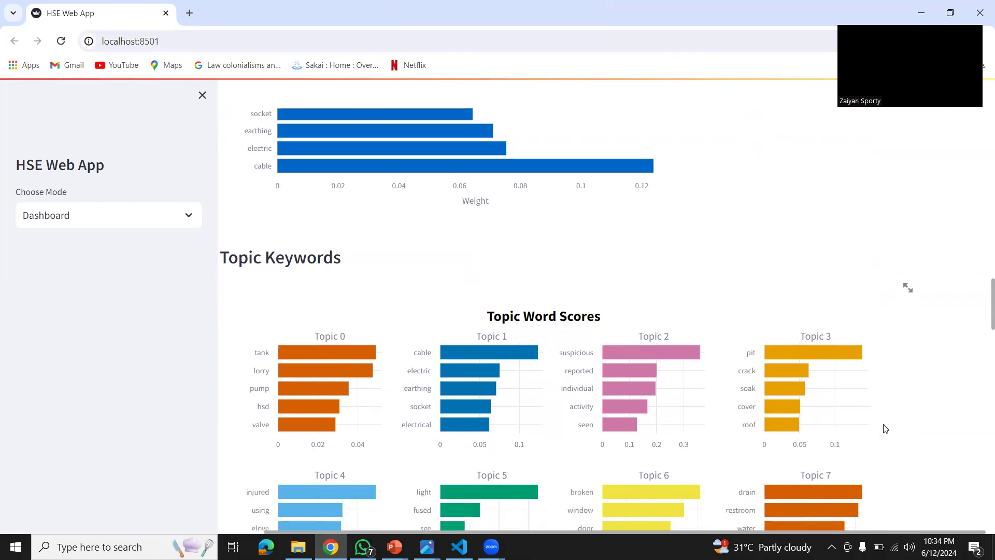
scroll(886, 429, down, 2)
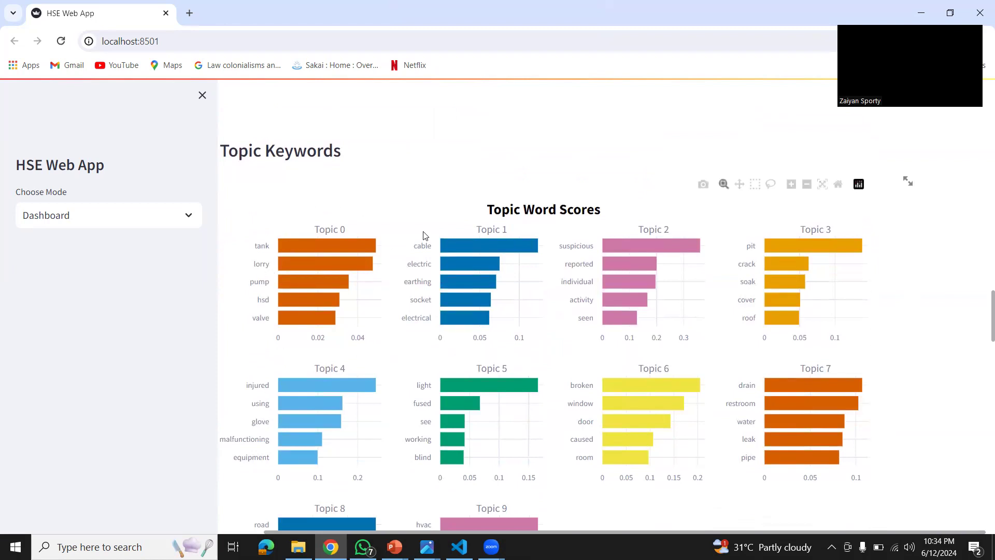
scroll(534, 326, down, 5)
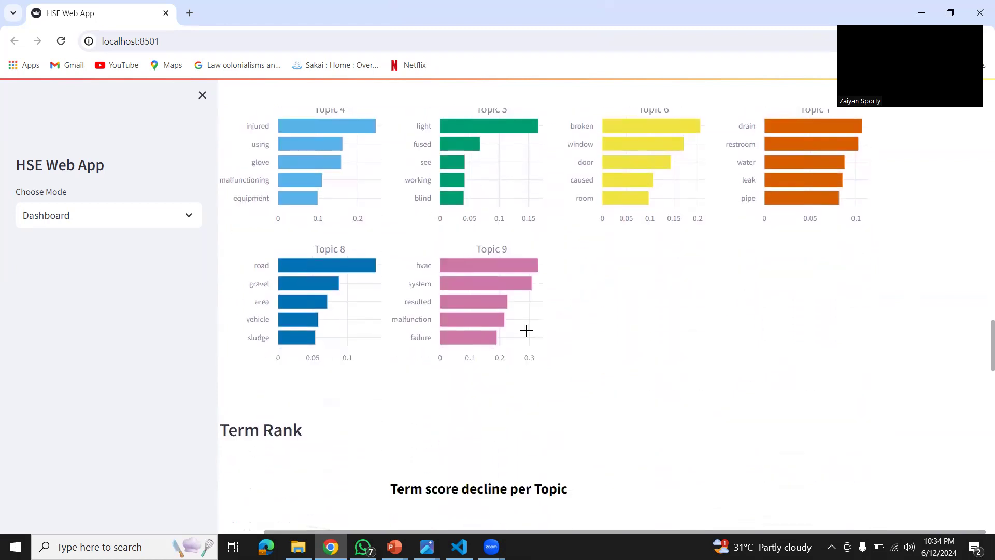
- Examine the term score decline chart under Term Rank and the map in the Intertopic Distance section
scroll(526, 330, down, 5)
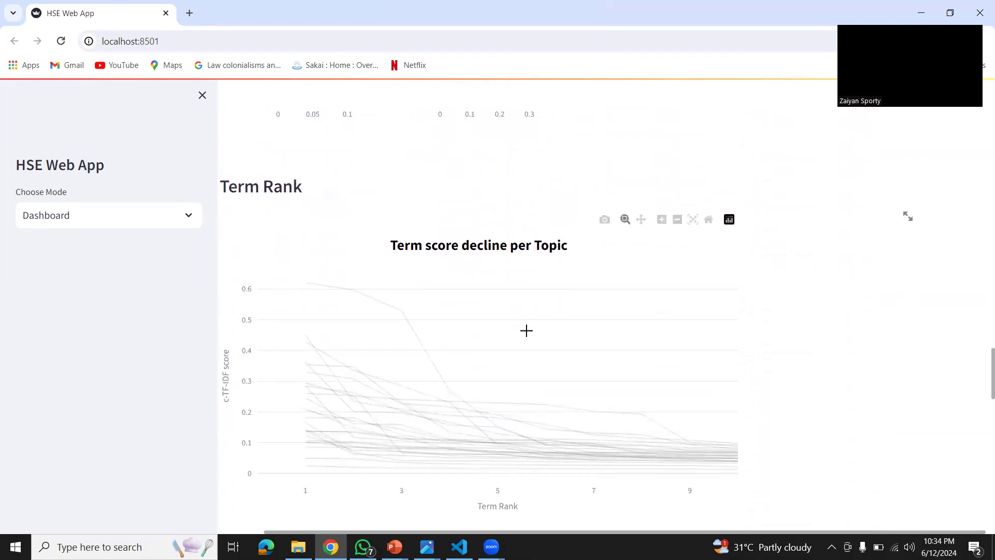
scroll(526, 331, down, 1)
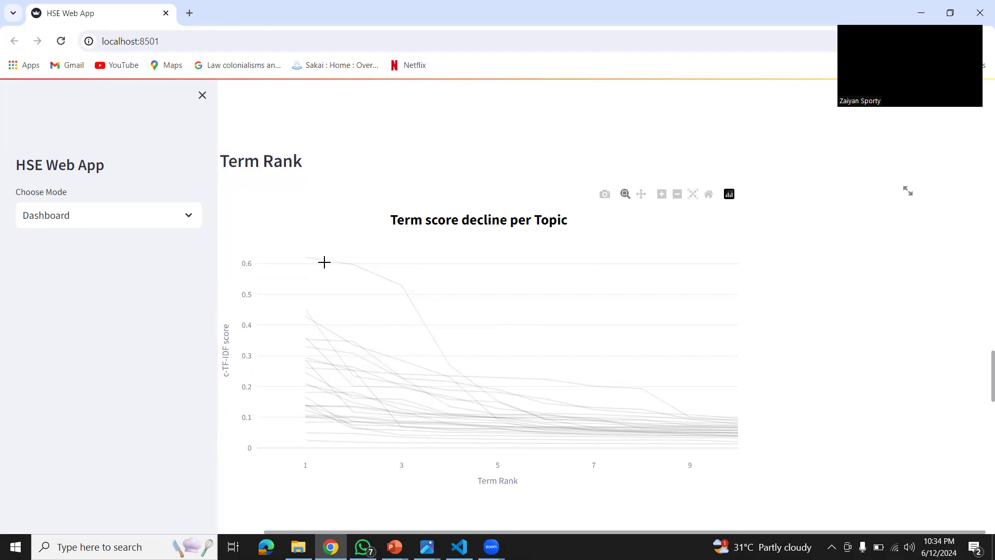
mouse_move(309, 330)
mouse_move(318, 377)
scroll(316, 377, down, 2)
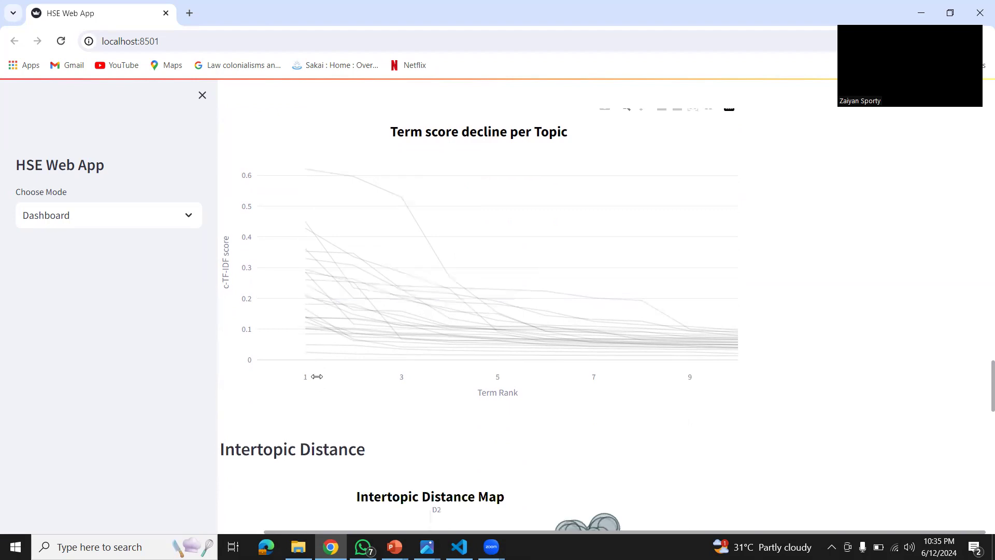
scroll(316, 377, down, 4)
scroll(316, 377, down, 6)
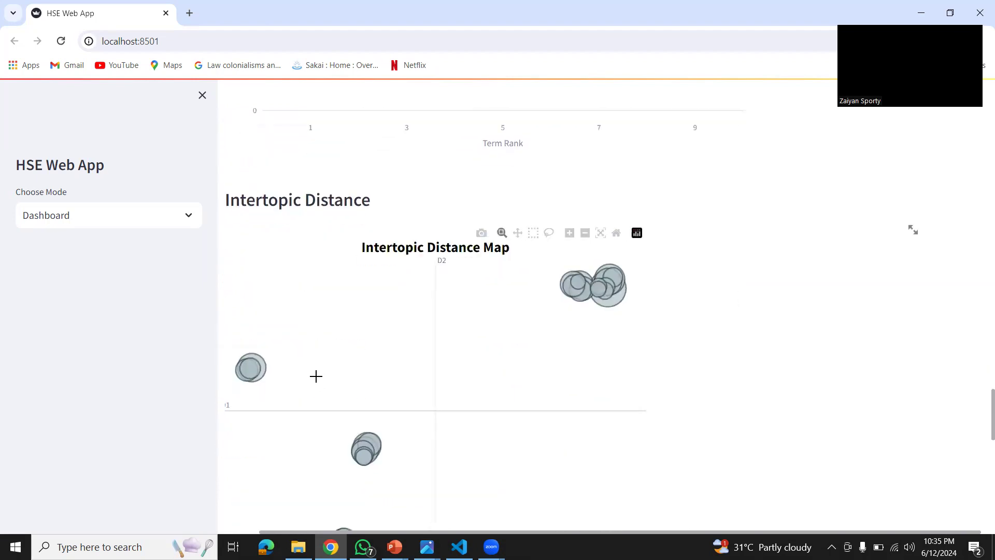
scroll(319, 381, down, 5)
- Switch the HSE Web App from the Dashboard to Prediction mode
scroll(319, 381, up, 10)
scroll(319, 381, up, 15)
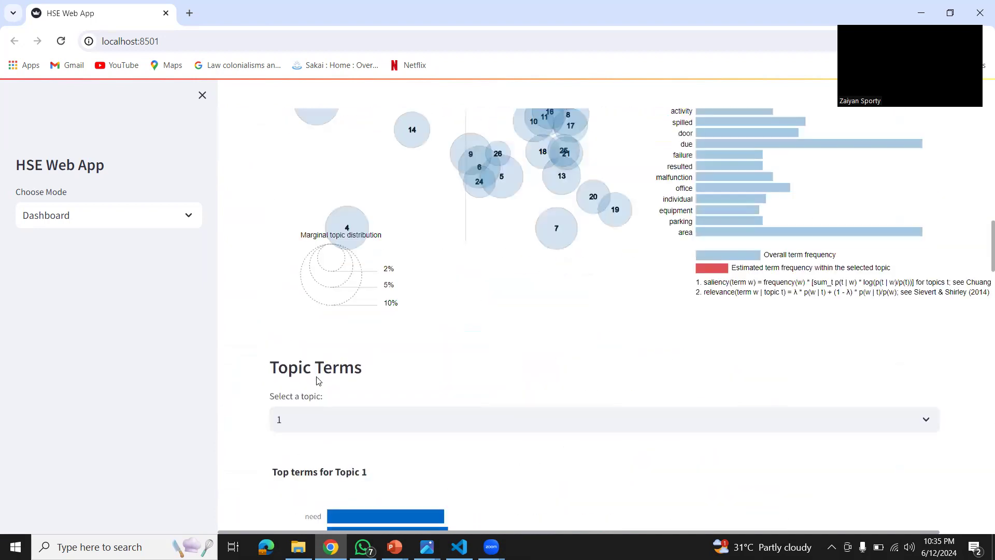
scroll(319, 381, up, 3)
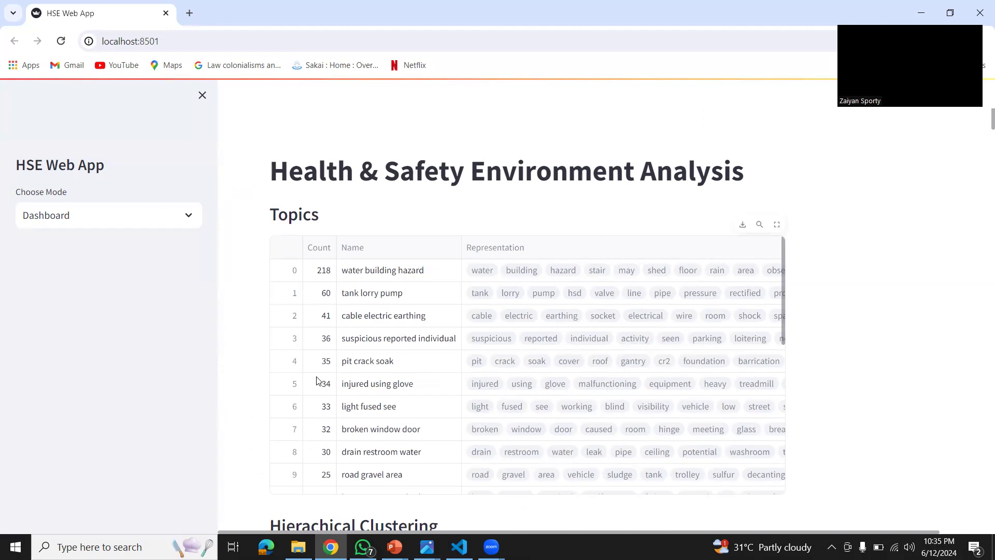
click(182, 217)
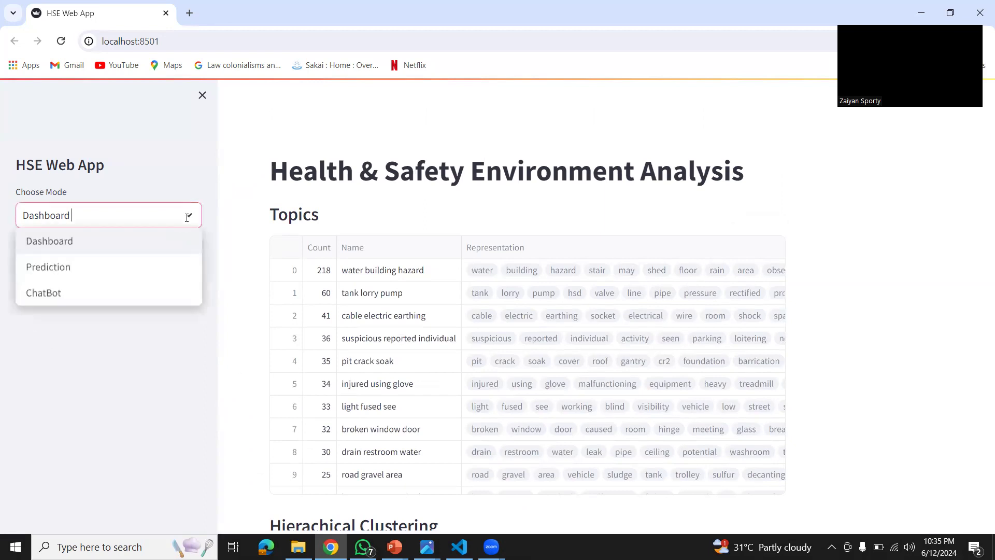
click(157, 265)
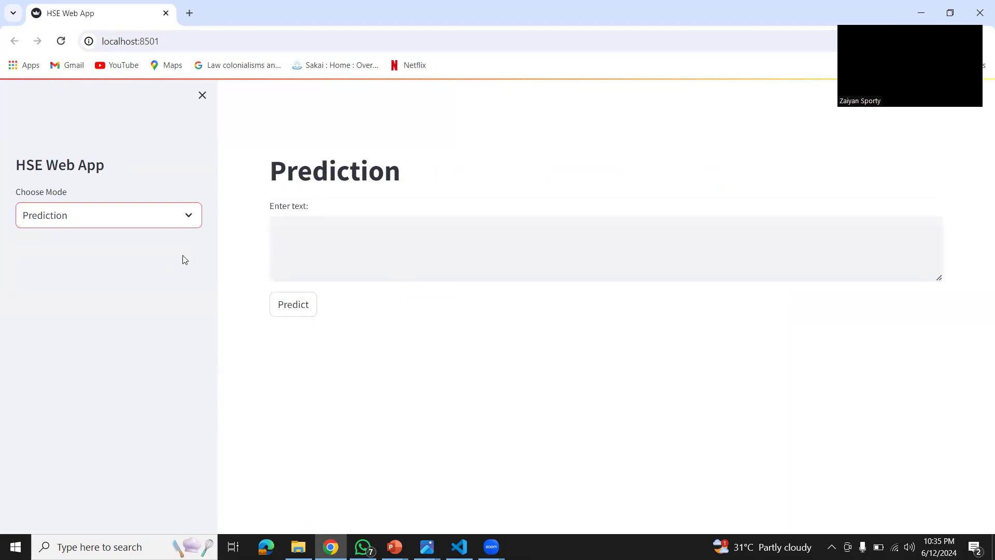
- Predict the topic clusters for the text "i slipped on oil in the manufacturing plant"
click(331, 234)
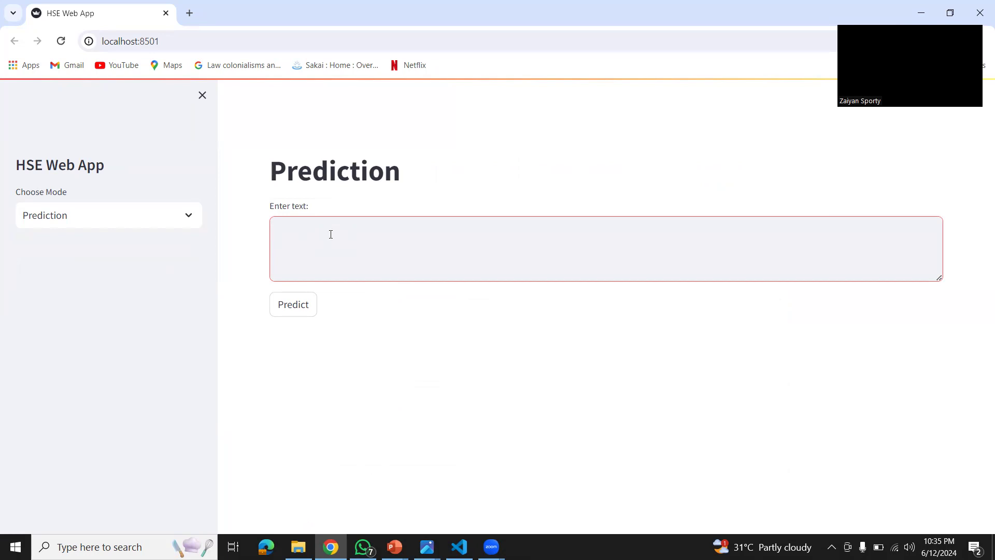
text(i slipped on)
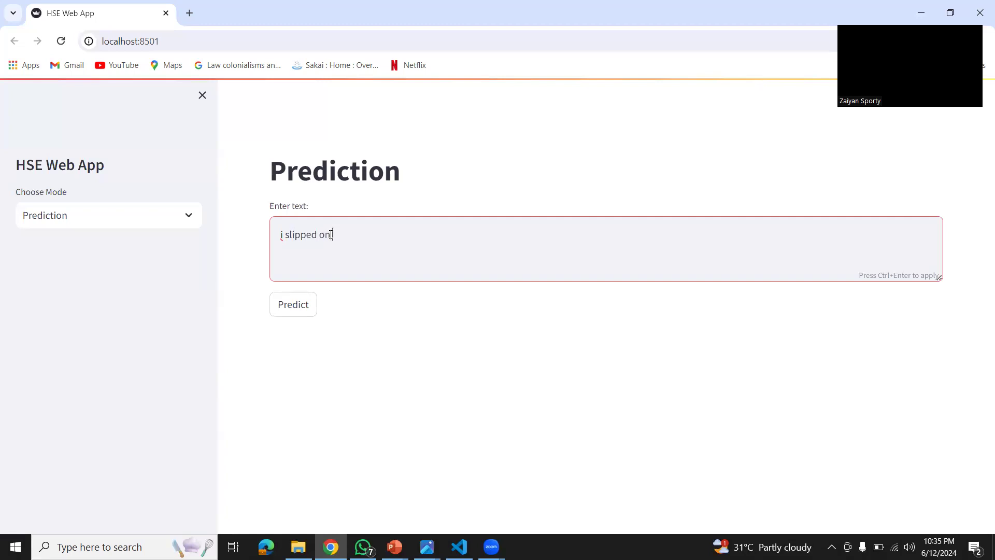
text( oil in the manufacturing plant)
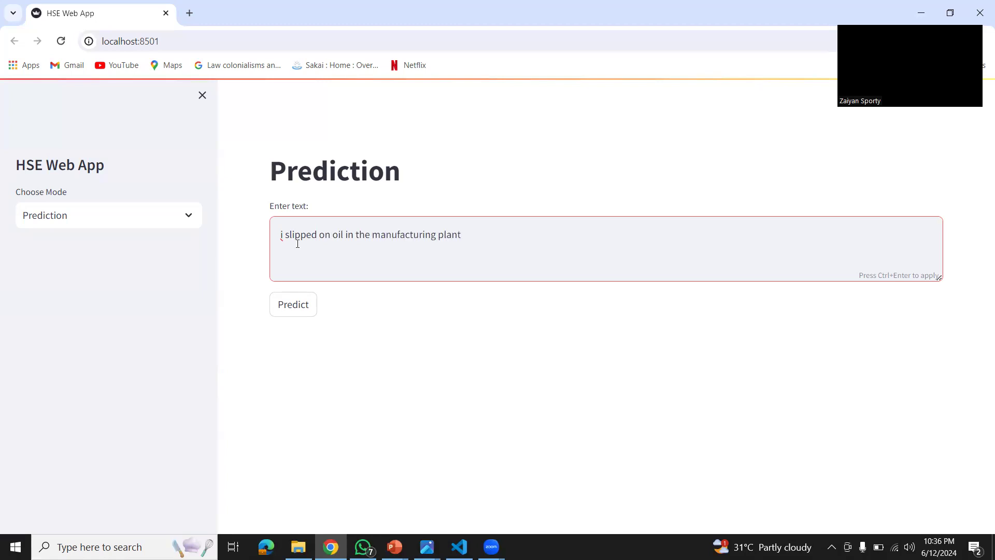
click(285, 309)
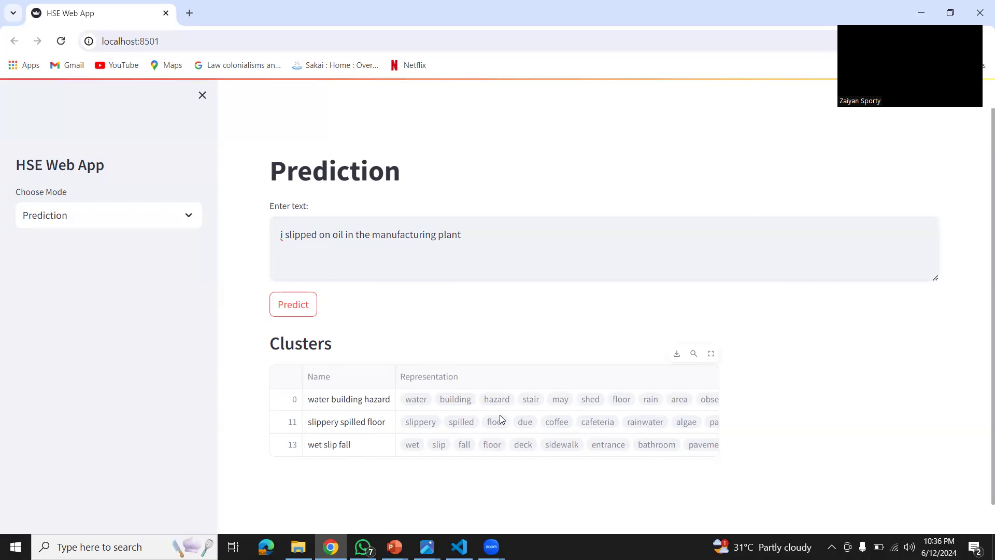
- Switch the HSE Web App to ChatBot mode and browse to the Documents folder for a file to upload
click(181, 218)
click(152, 292)
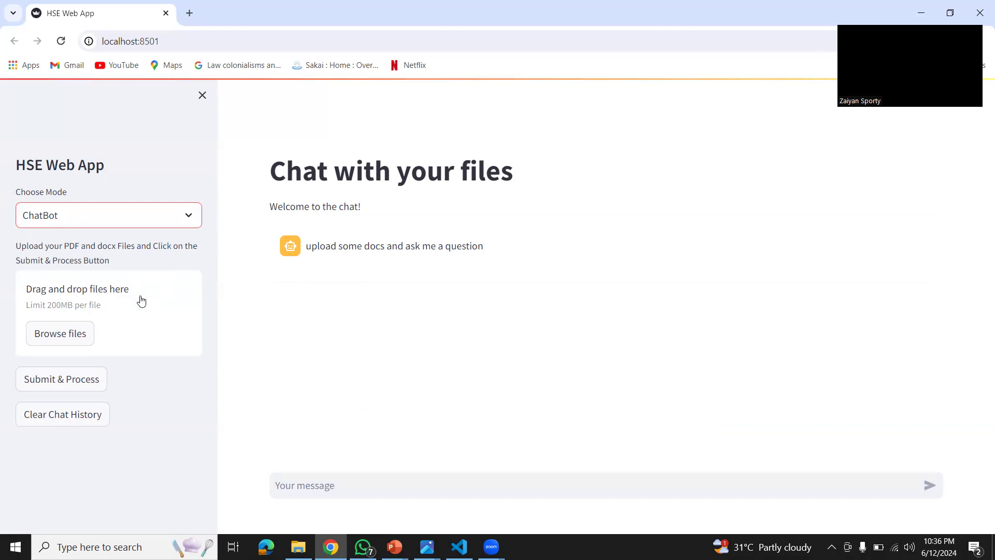
click(76, 332)
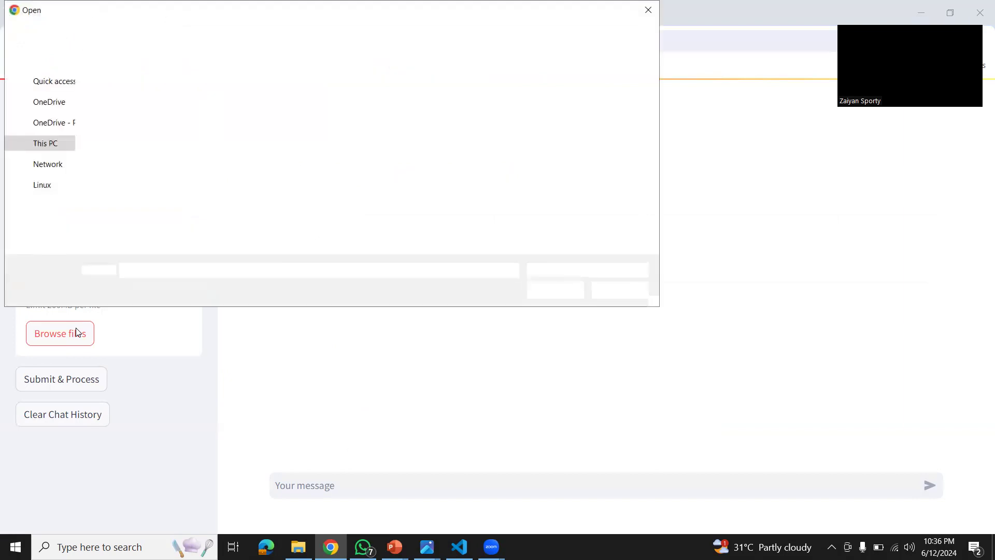
click(66, 32)
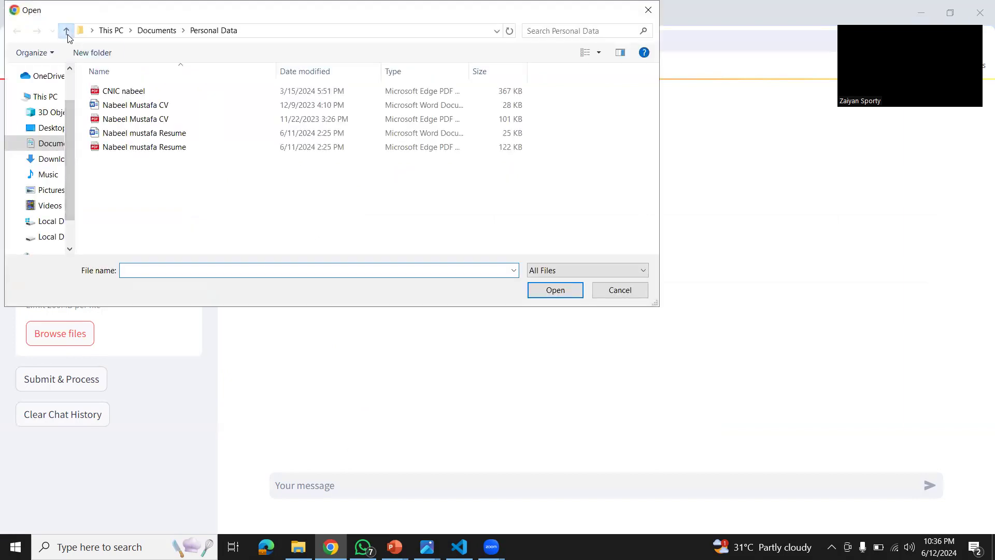
- Upload the Word document "Gulf tanker disaster" from the Documents folder and submit it for processing
scroll(181, 197, down, 7)
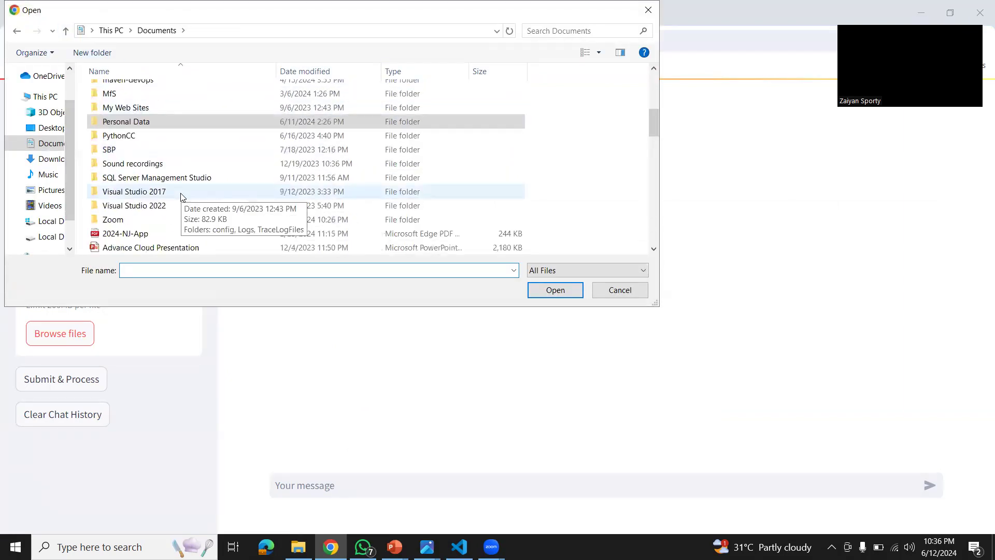
scroll(182, 197, down, 3)
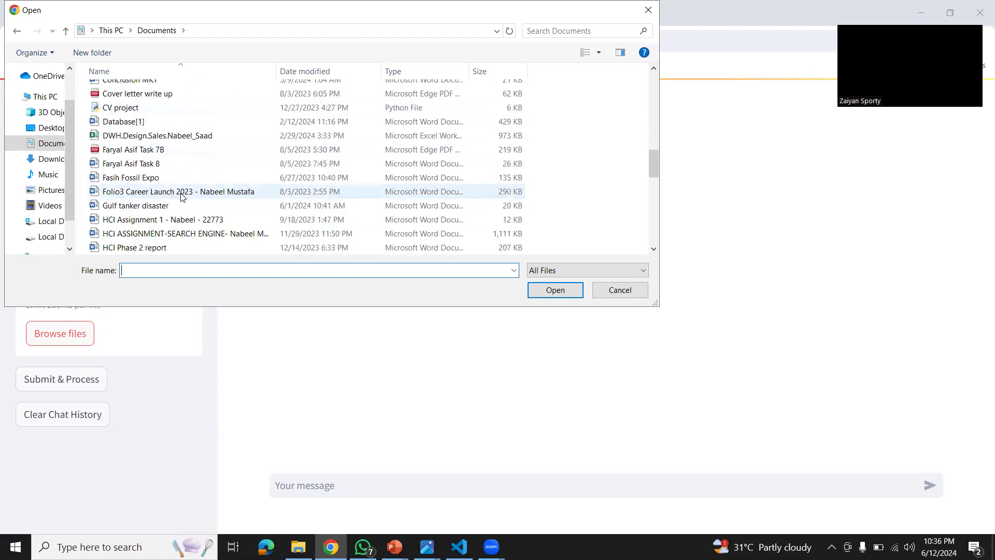
scroll(182, 196, down, 2)
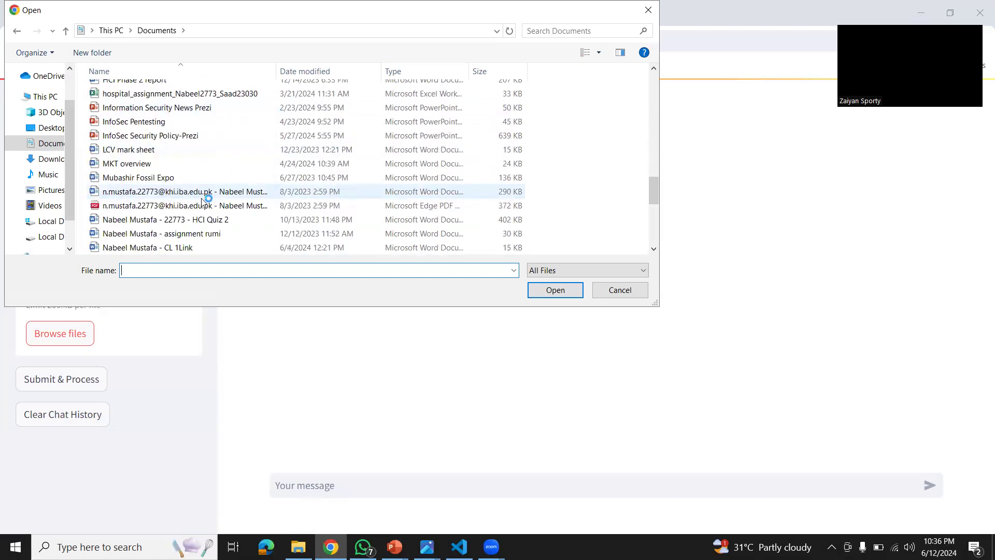
scroll(218, 206, down, 2)
scroll(218, 207, down, 3)
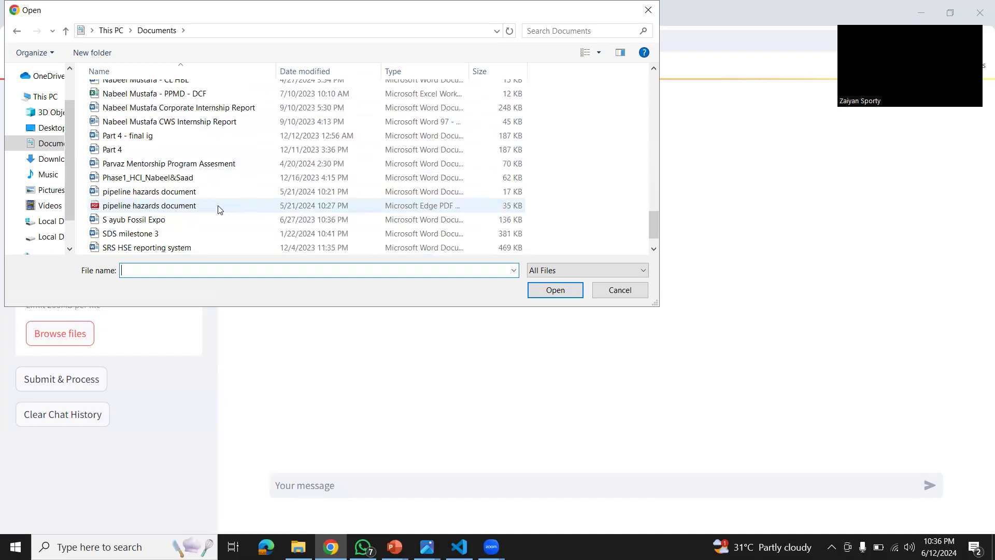
scroll(218, 209, down, 1)
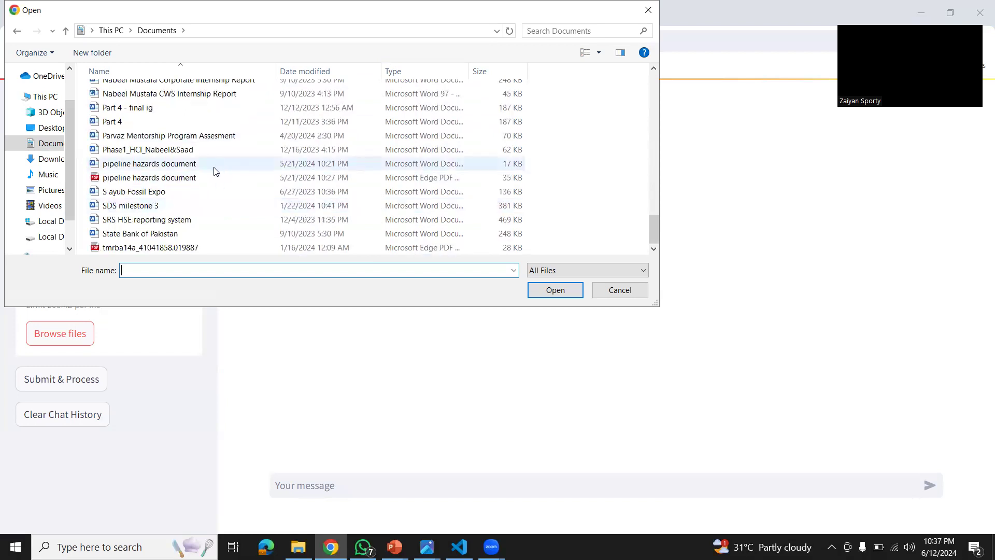
scroll(216, 172, up, 1)
scroll(216, 171, down, 1)
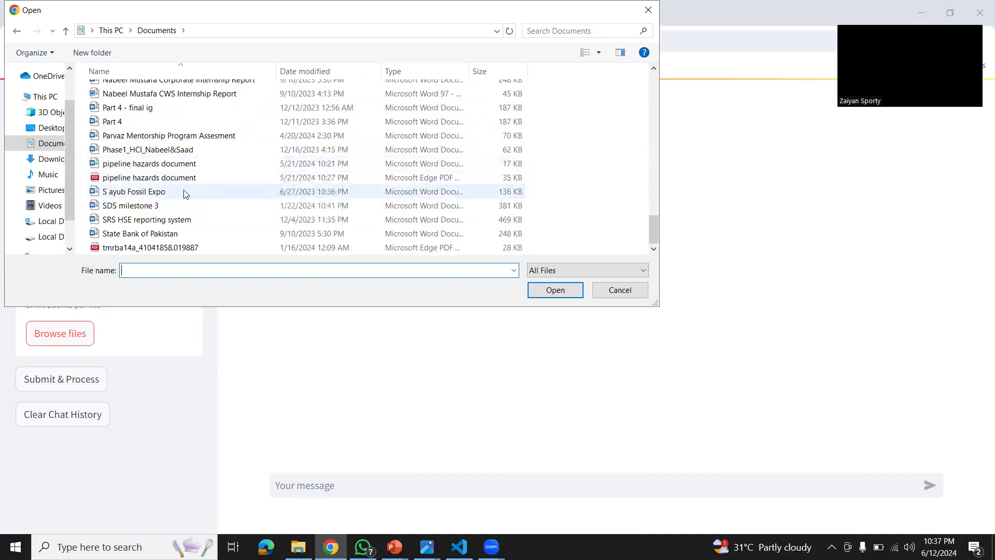
scroll(199, 180, up, 1)
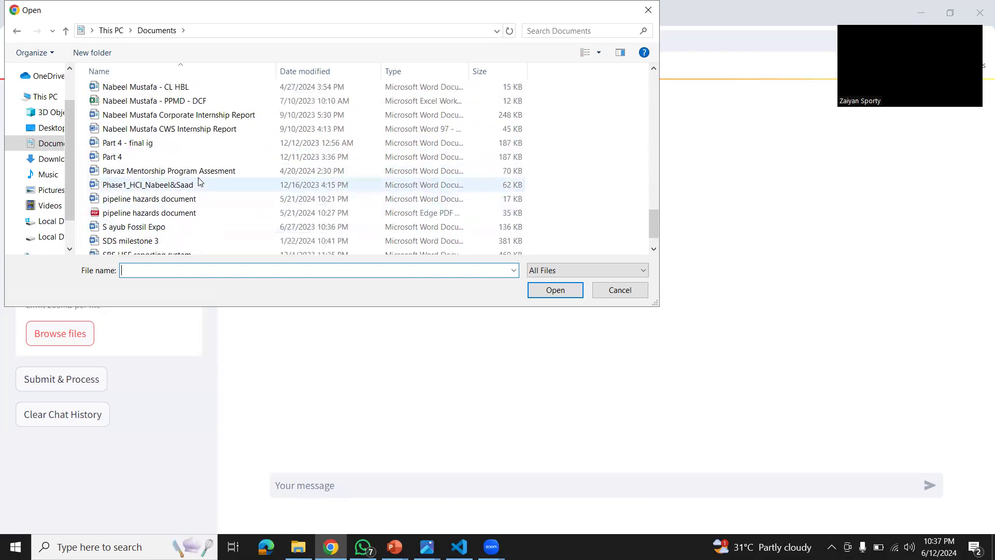
scroll(199, 180, up, 1)
scroll(199, 180, up, 4)
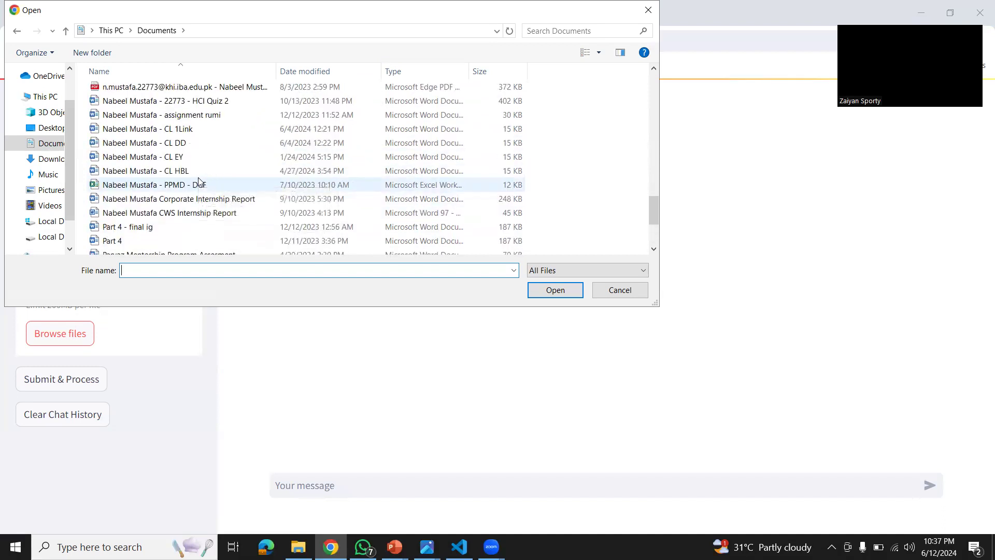
scroll(199, 181, up, 3)
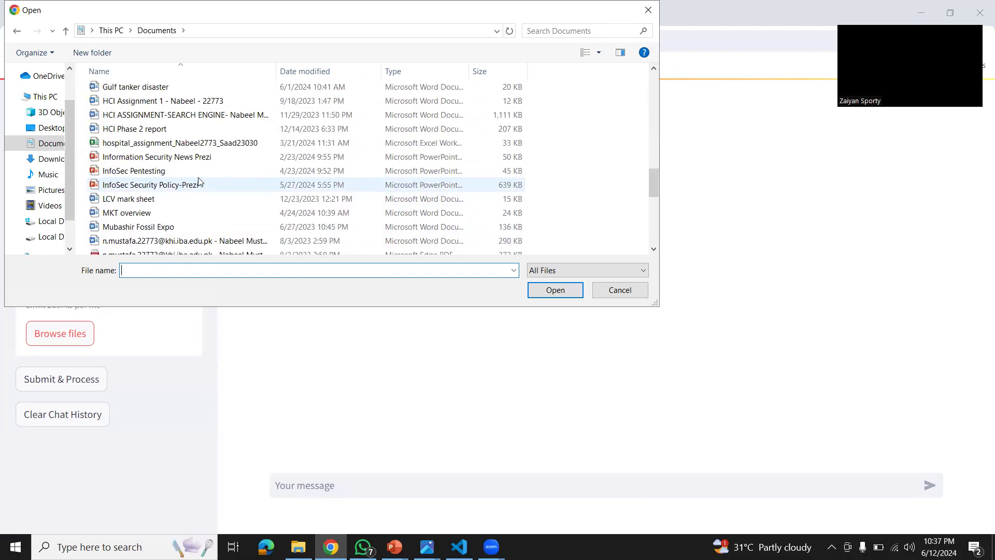
scroll(200, 182, up, 1)
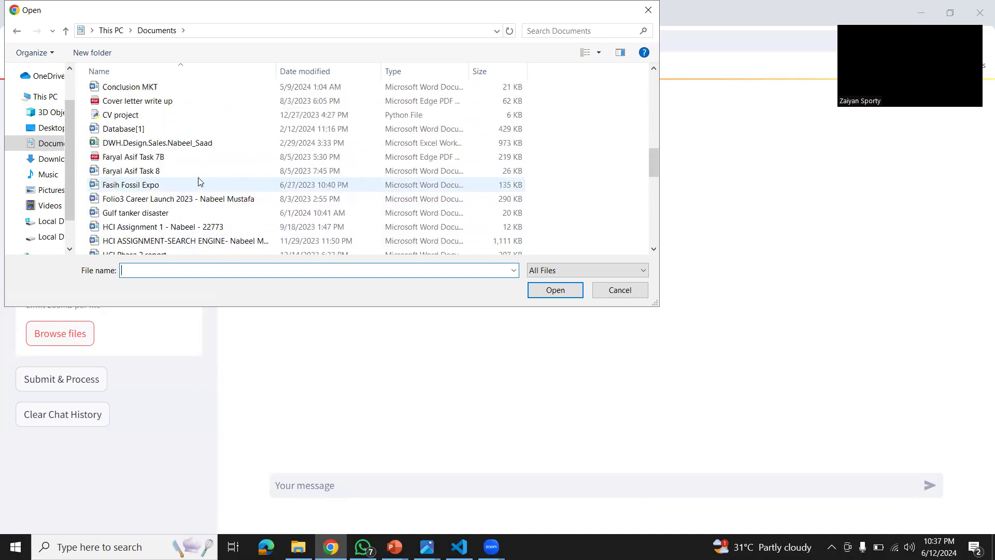
scroll(199, 181, up, 1)
scroll(199, 181, up, 2)
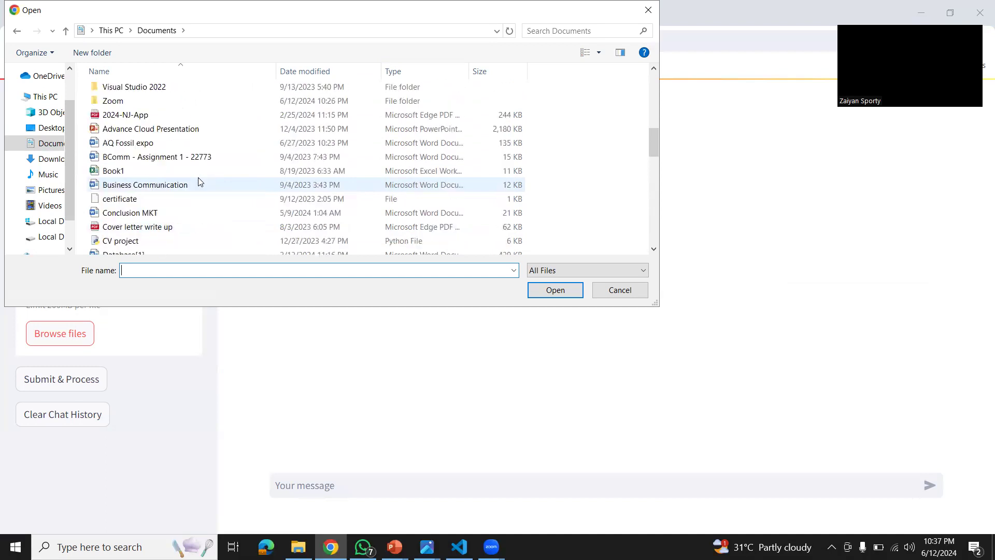
scroll(199, 182, down, 3)
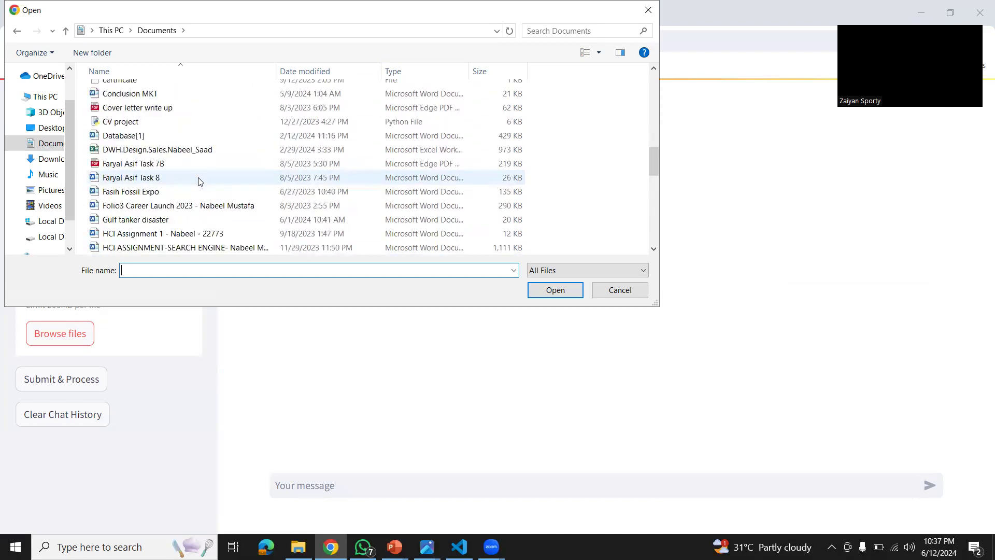
scroll(198, 177, down, 1)
double_click(194, 179)
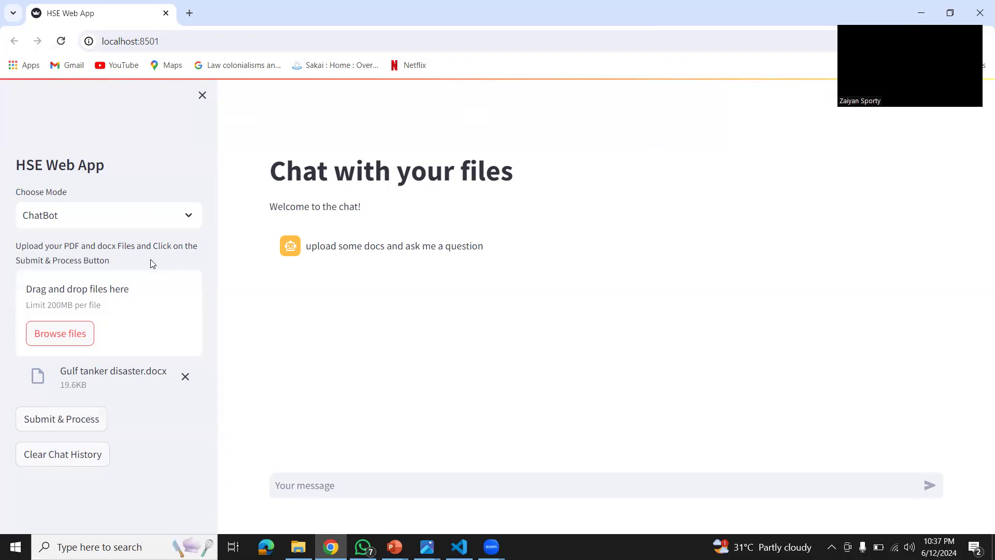
click(63, 418)
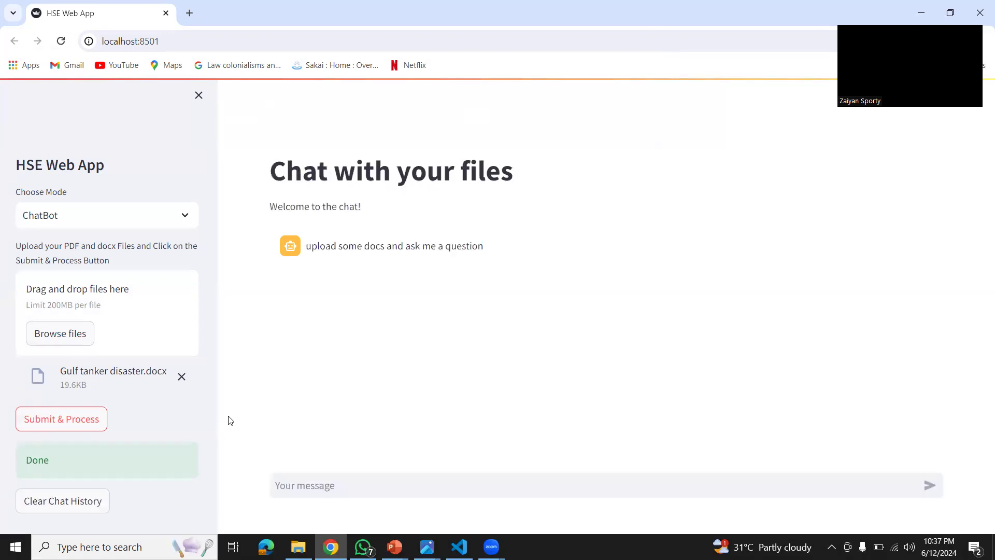
- Ask the chatbot "give me the summary of the incident"
click(337, 488)
text(give me the summary of th)
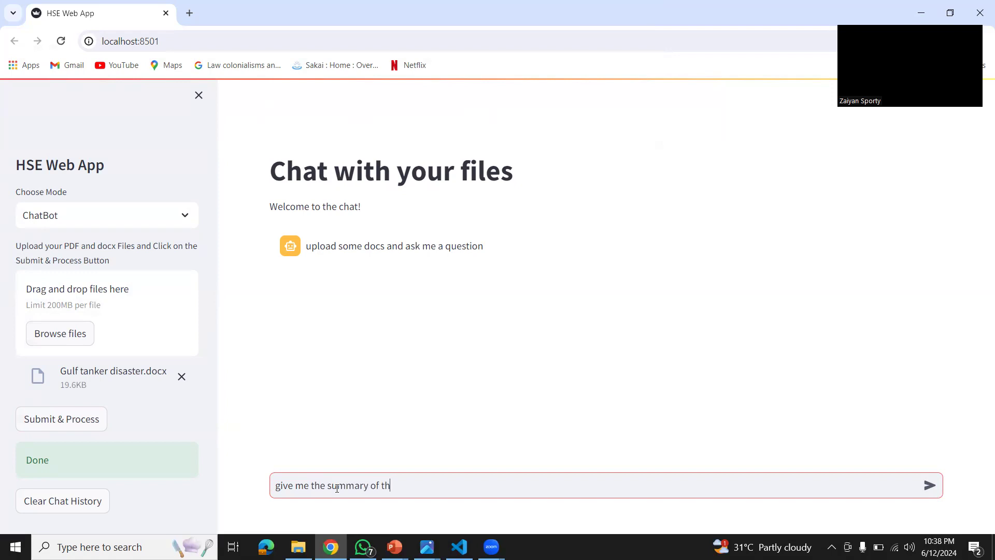
text(e incident)
key(Return)
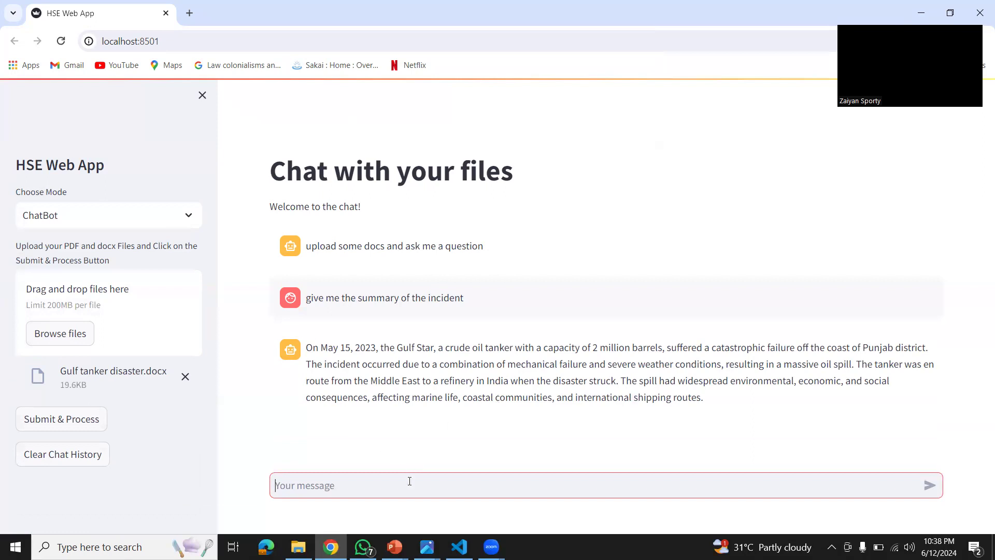
- Ask the chatbot "what were the finacial due to the incident"
text(what were the finacial )
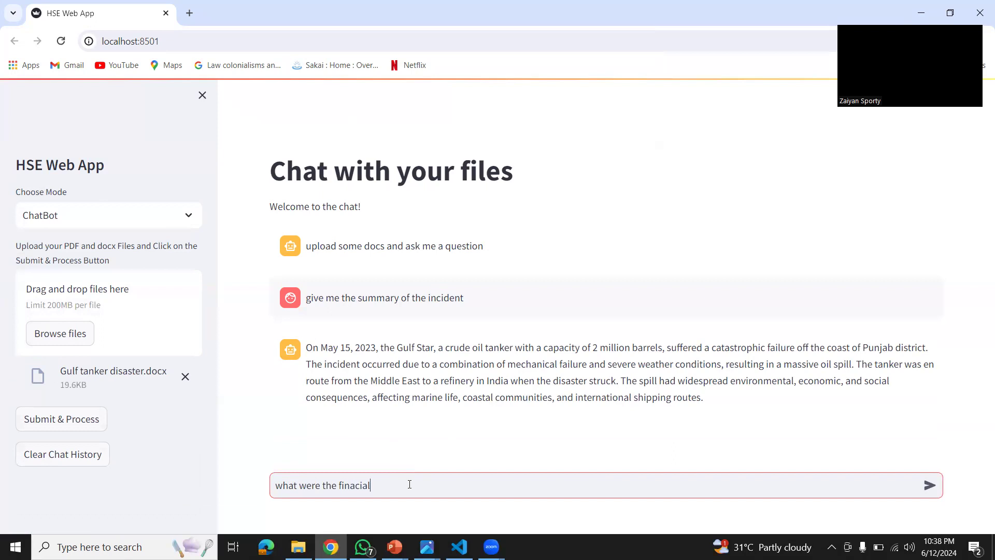
text(due to the incident)
key(Return)
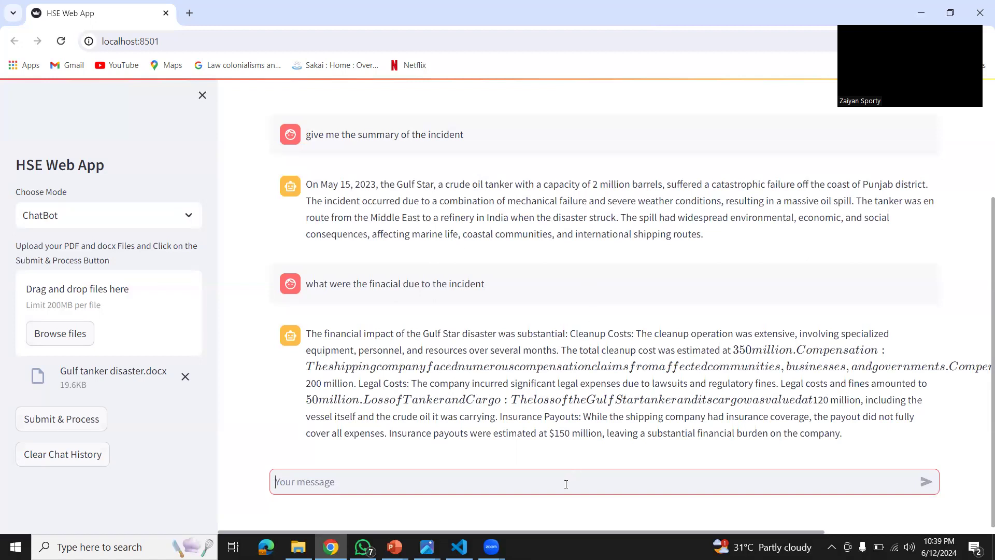
- Ask the chatbot "what were the causes of the event"
text(what were the causes of t)
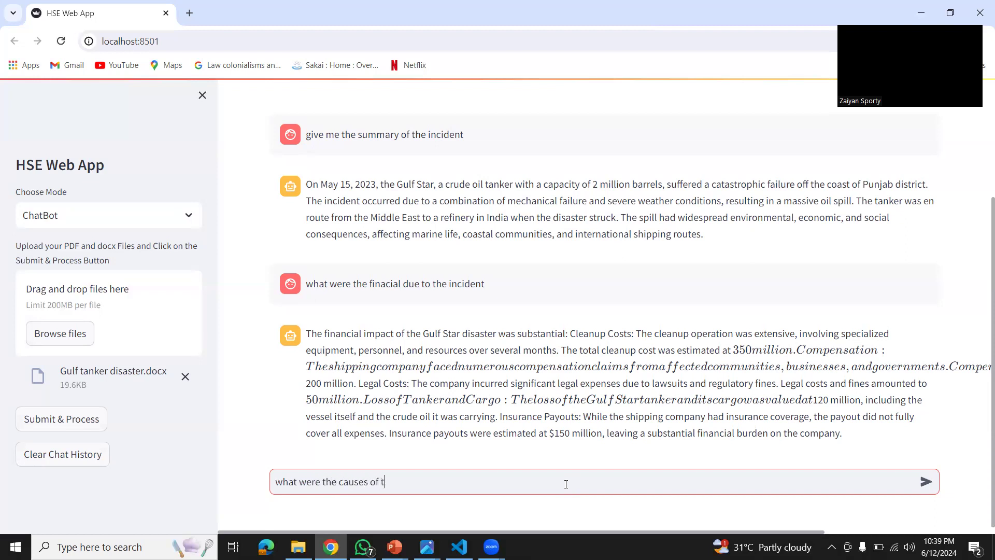
text(he incident)
key(Return)
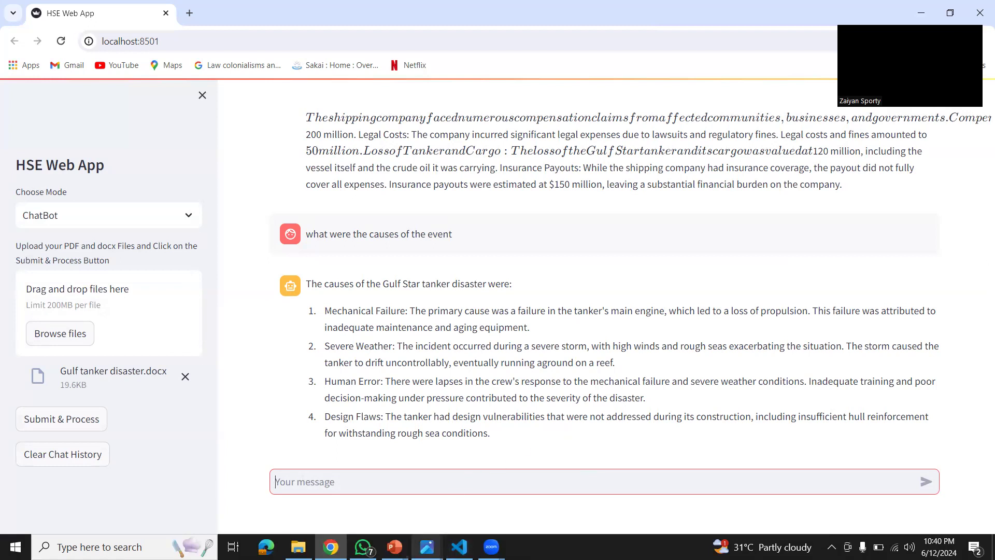
- Switch to the image viewer and view the document ingestion diagram in ingest.png
mouse_move(427, 547)
click(373, 479)
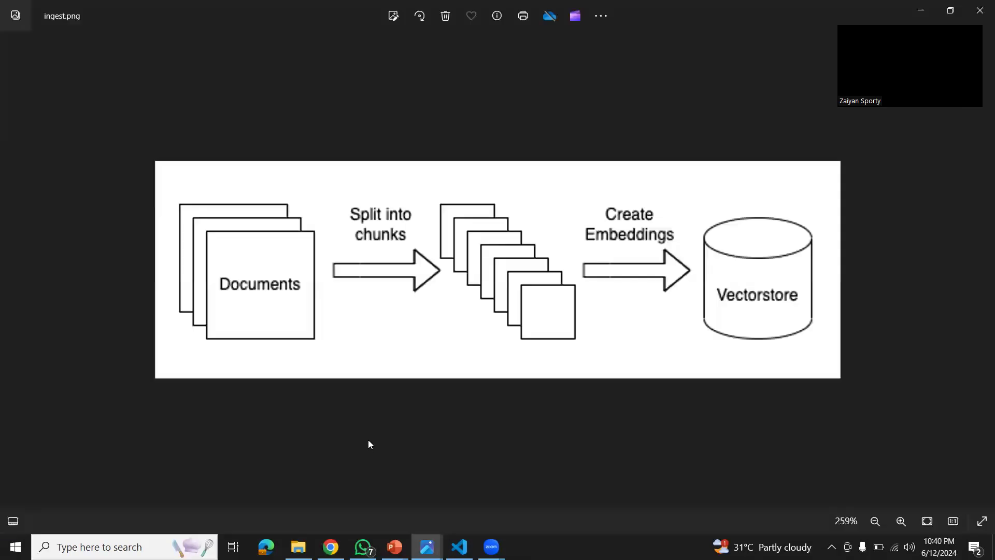